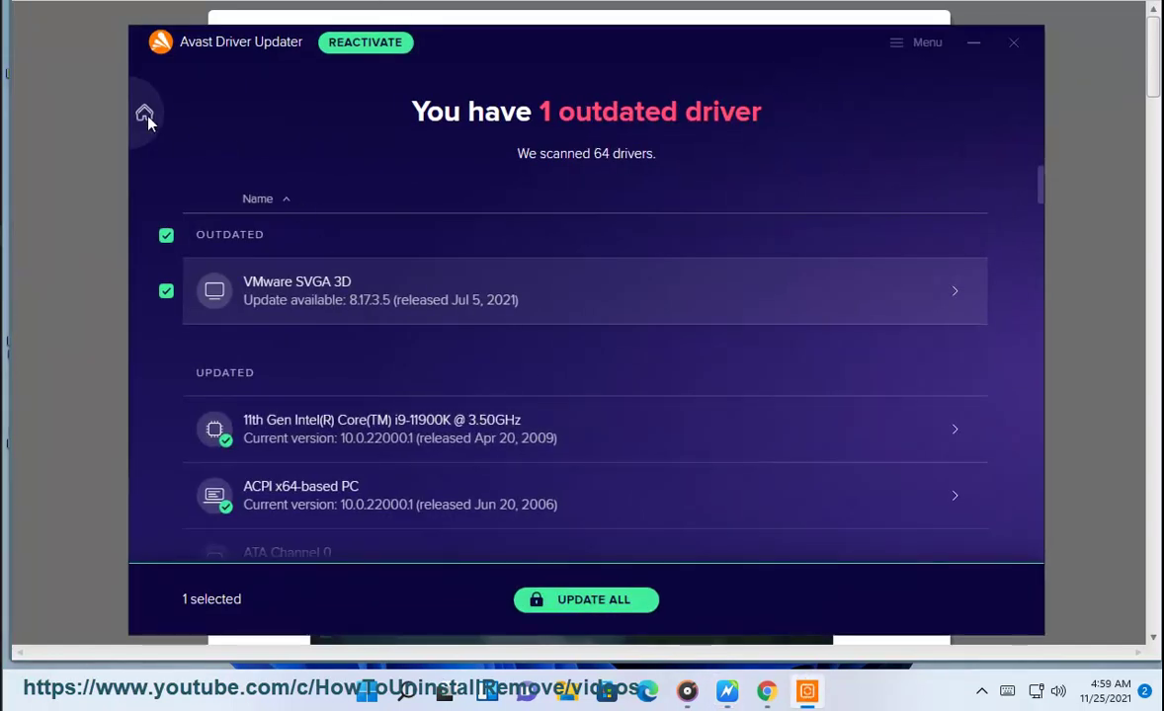
Rescan for outdated drivers in Avast Driver Updater, review the one outdated driver, then minimize it
left_click(143, 115)
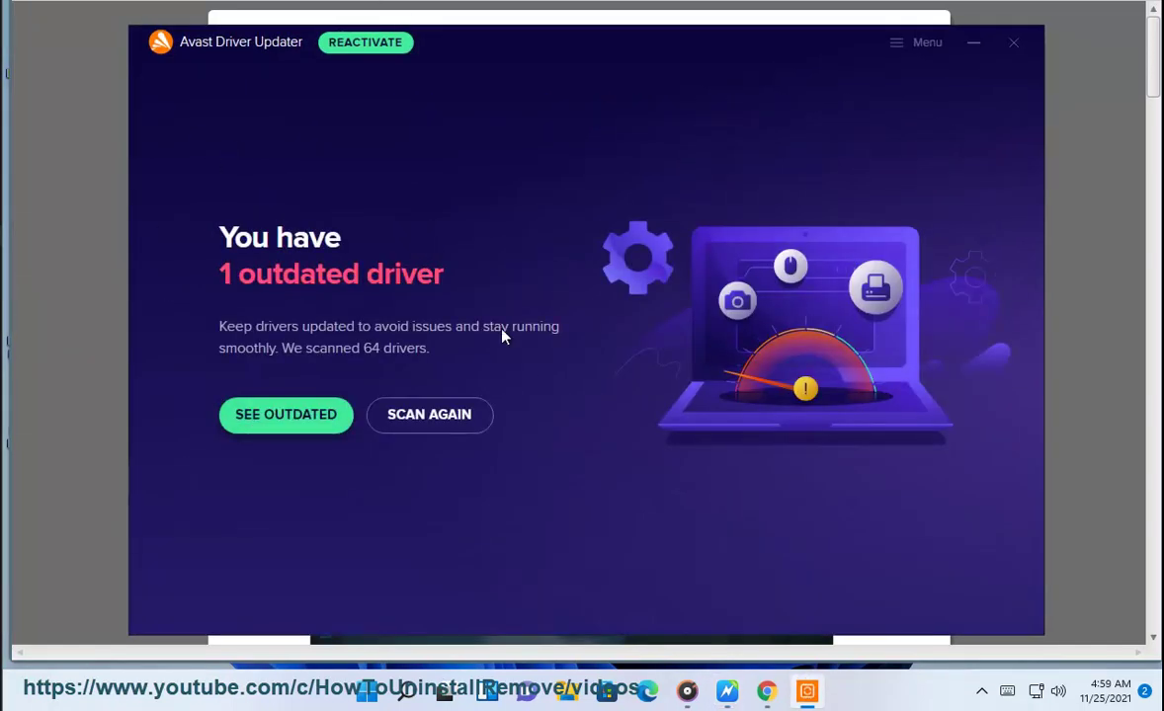
left_click(446, 425)
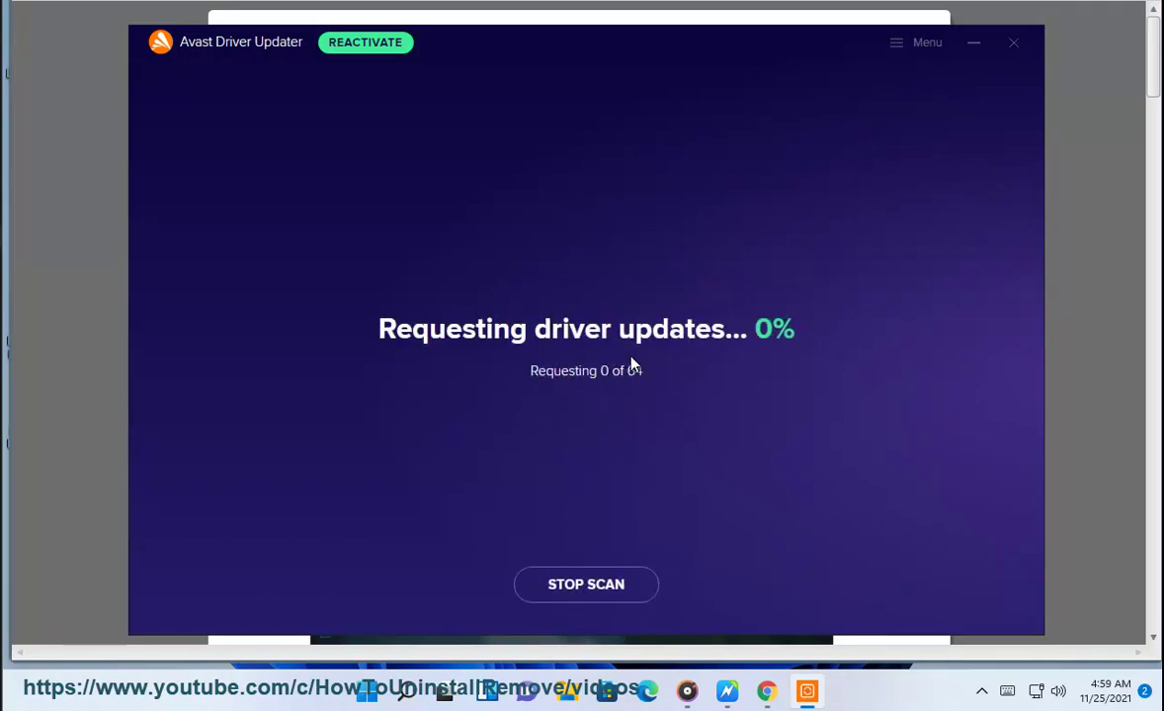
scroll(628, 445, "down", 3)
scroll(630, 494, "down", 5)
left_click(972, 53)
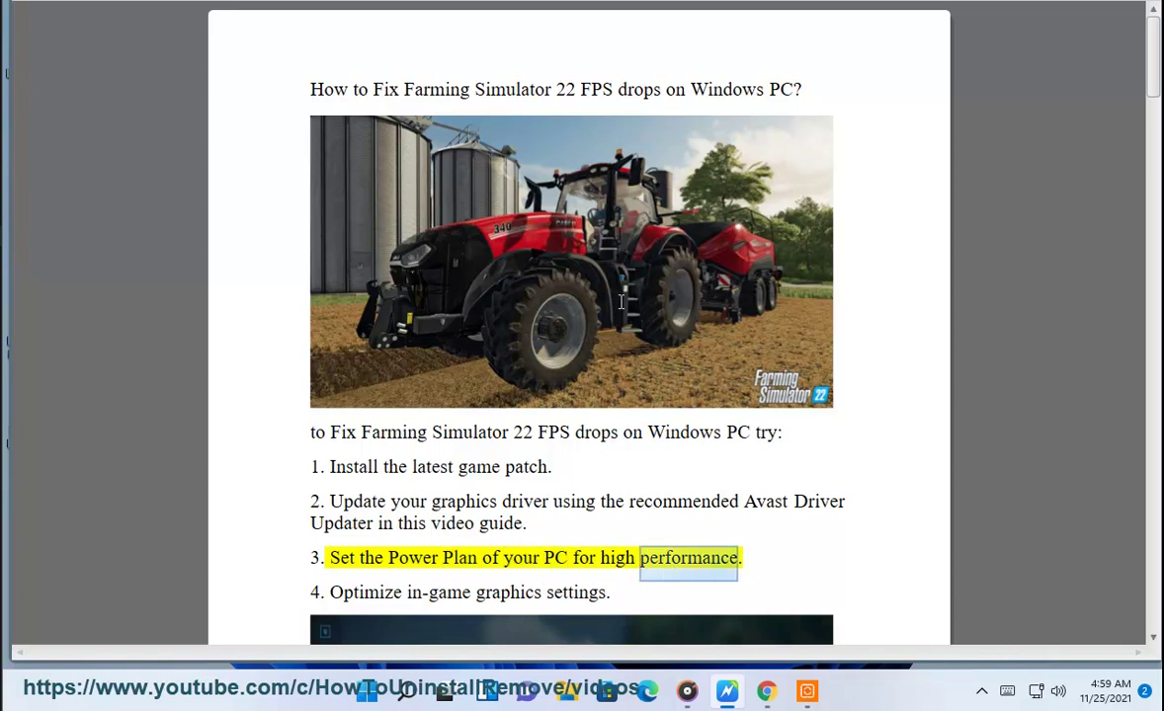
Show Control Panel's Power Options with Balanced and High performance plans, then minimize it
left_click(406, 691)
left_click(723, 198)
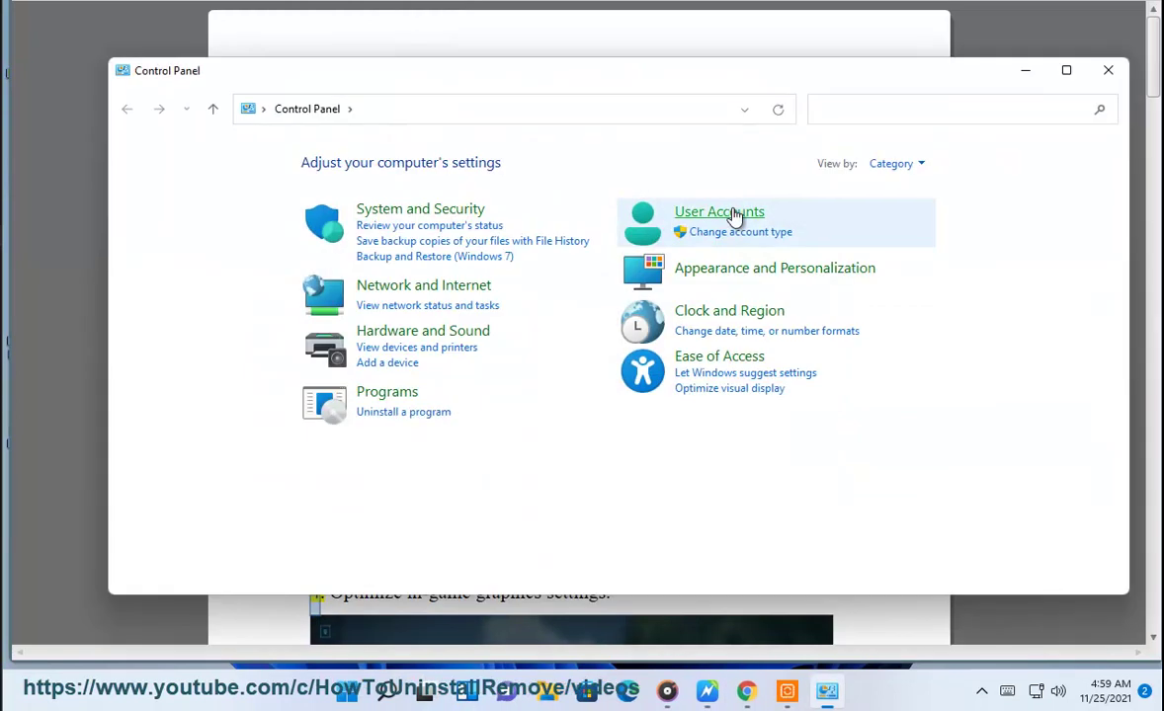
left_click(384, 213)
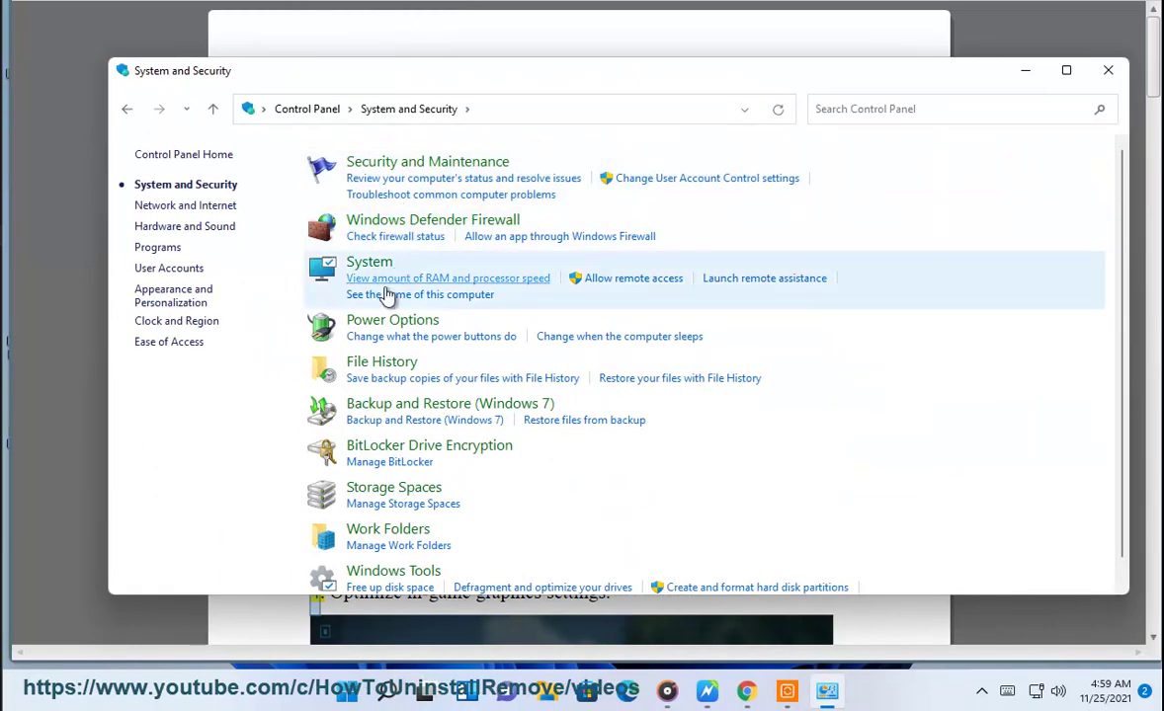
left_click(391, 320)
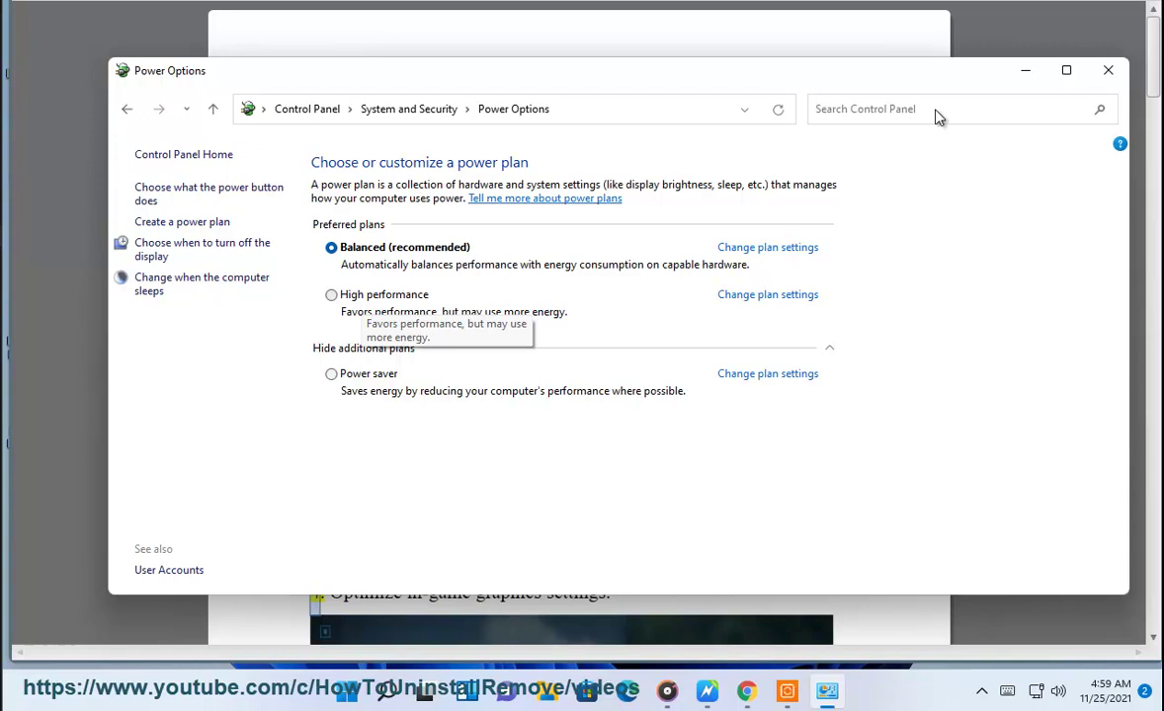
left_click(1025, 70)
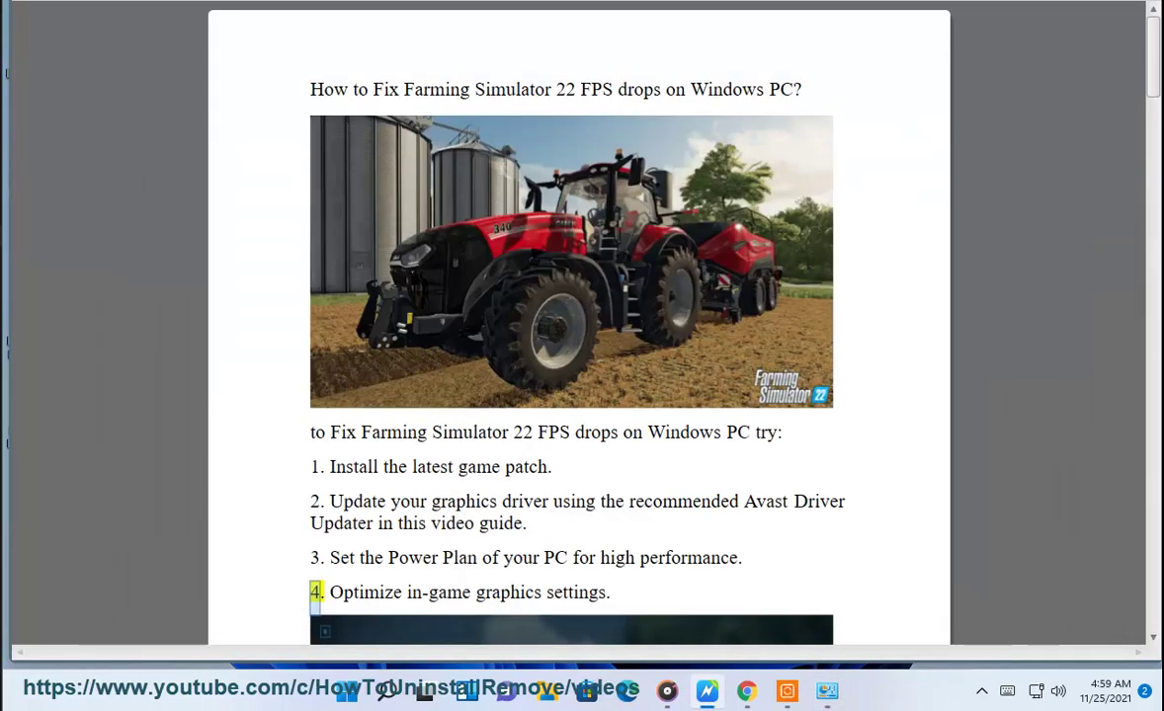
Scroll the guide to the Advanced Graphics Settings list and highlight part of the SSAO Quality line
scroll(812, 379, "down", 3)
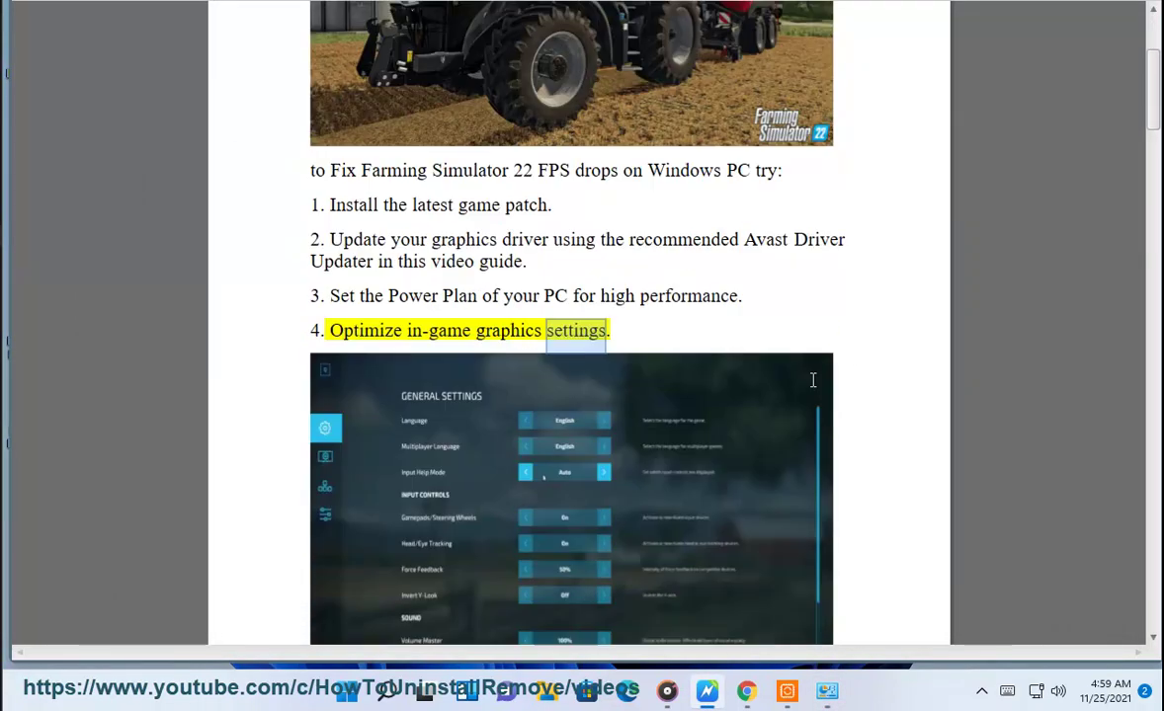
scroll(790, 395, "down", 2)
scroll(484, 505, "down", 1)
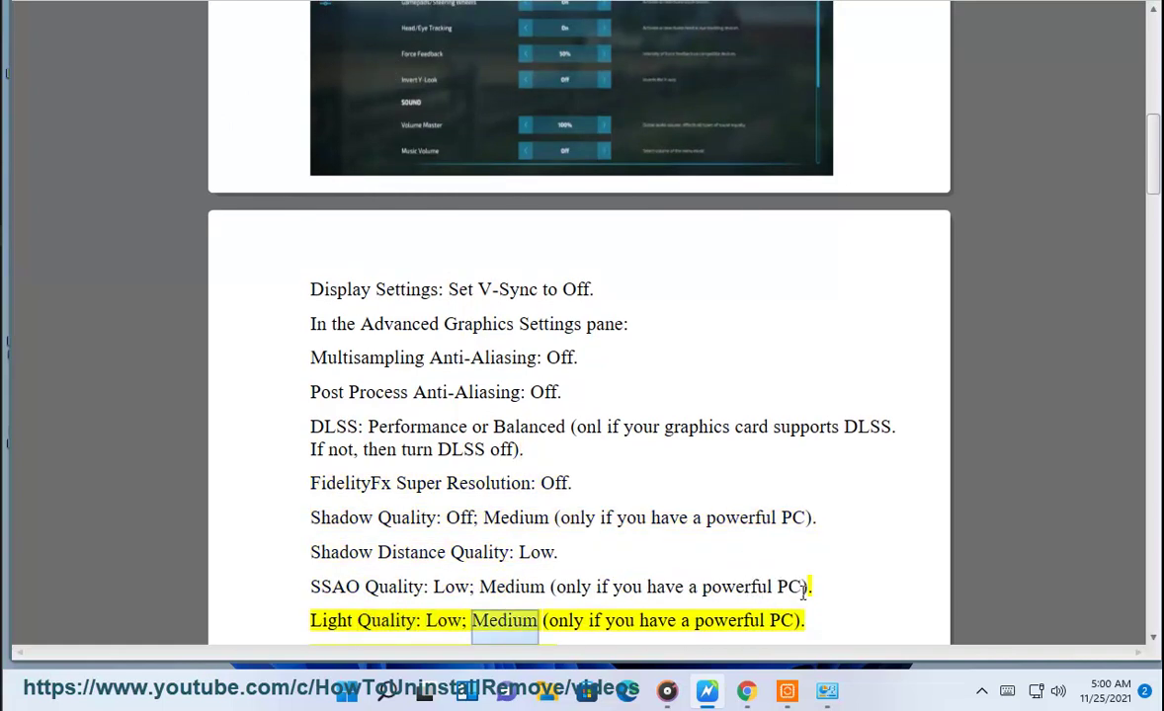
left_click_drag(802, 587, 550, 587)
key("super+s")
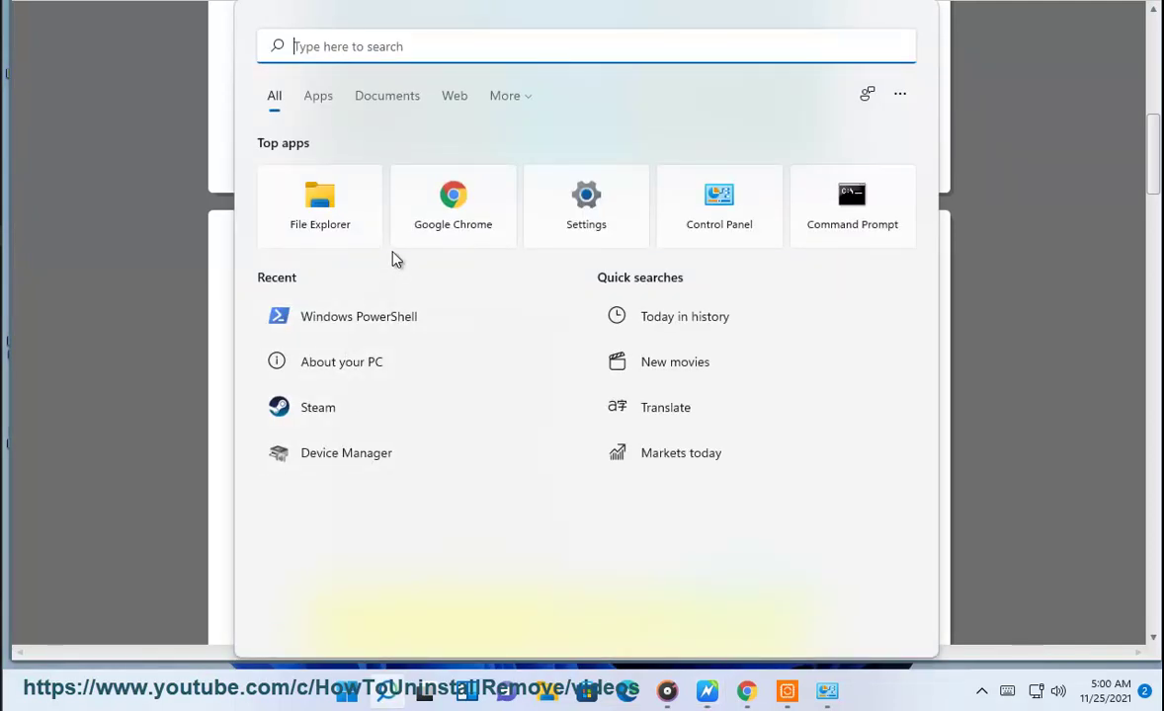
Check the 8.79 GB installed physical memory in System Information, then close it
type("SYS")
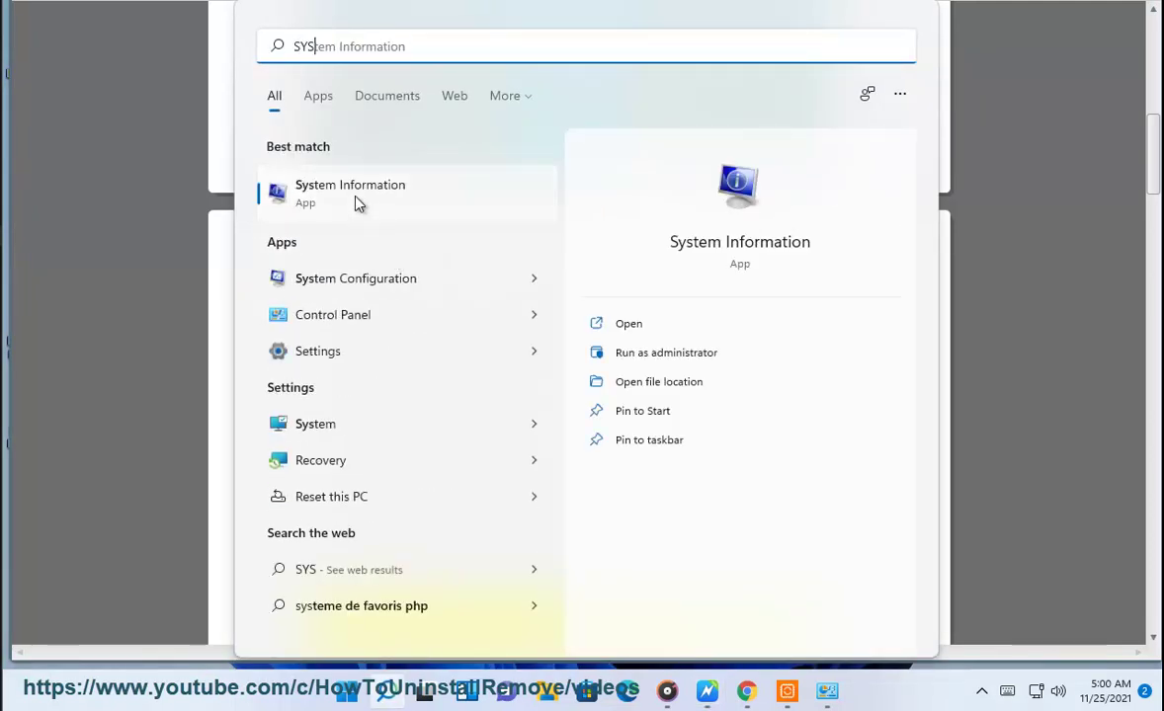
left_click(359, 202)
left_click(691, 226)
scroll(724, 383, "down", 4)
left_click(626, 361)
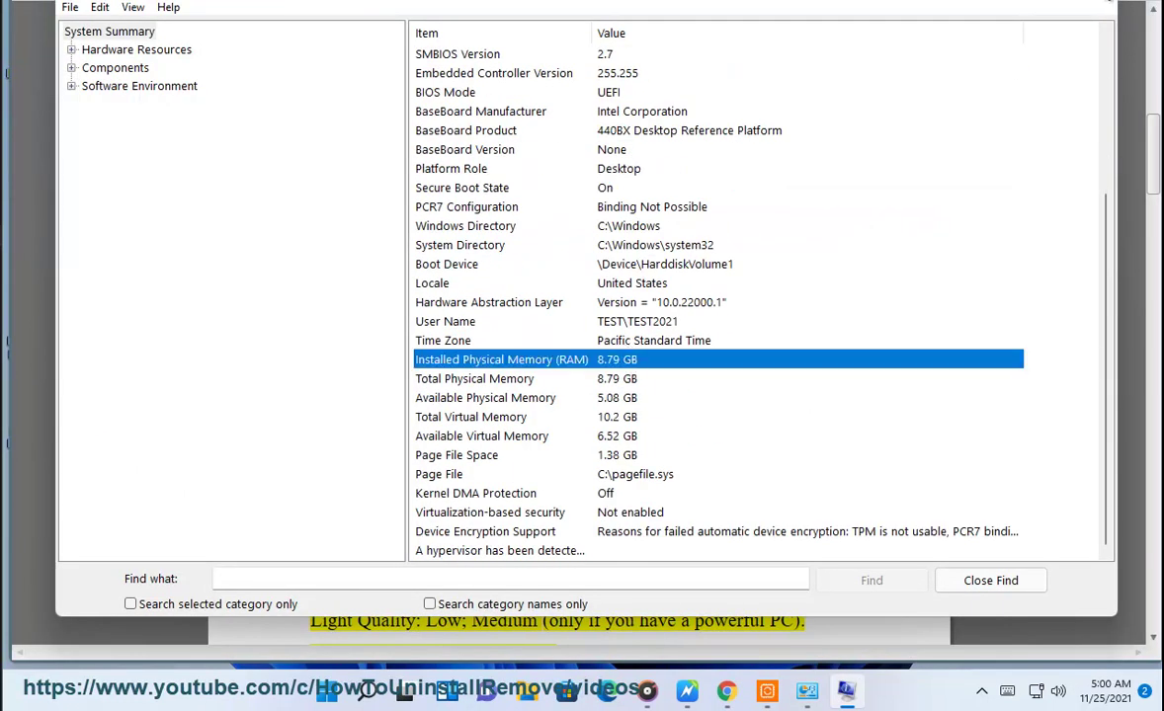
key("alt+F4")
left_click(380, 696)
View CPU and memory usage on Task Manager's Performance tab, then minimize it
type("TASK")
left_click(347, 204)
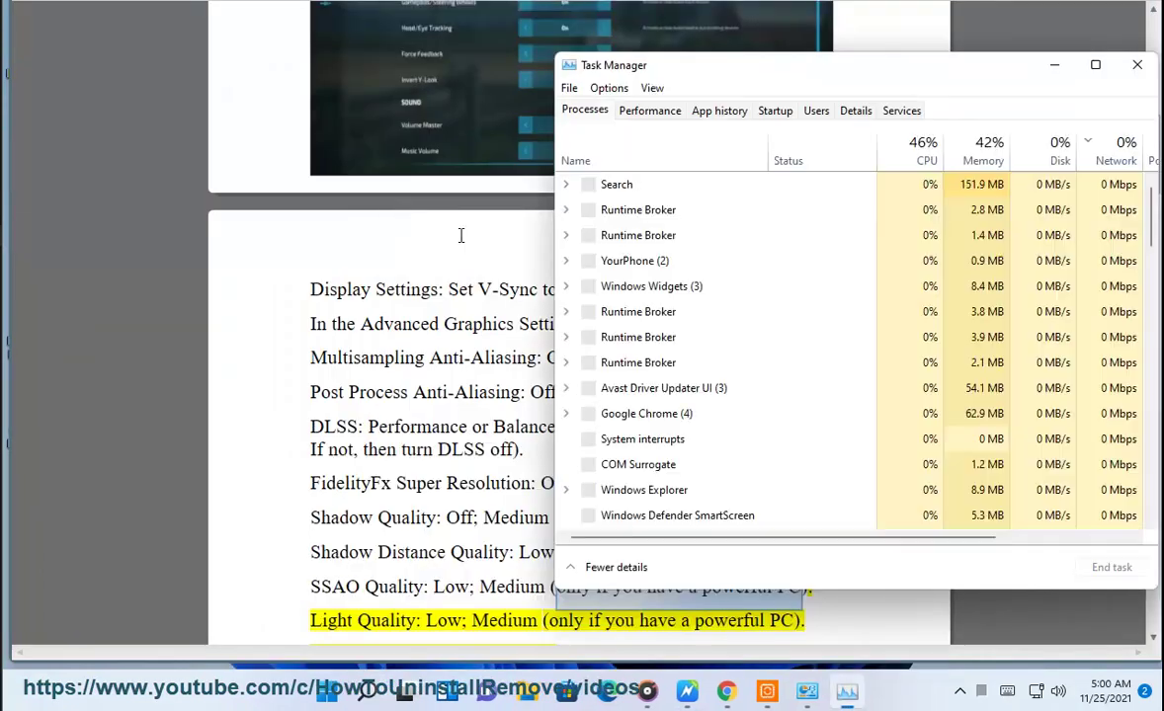
left_click(649, 111)
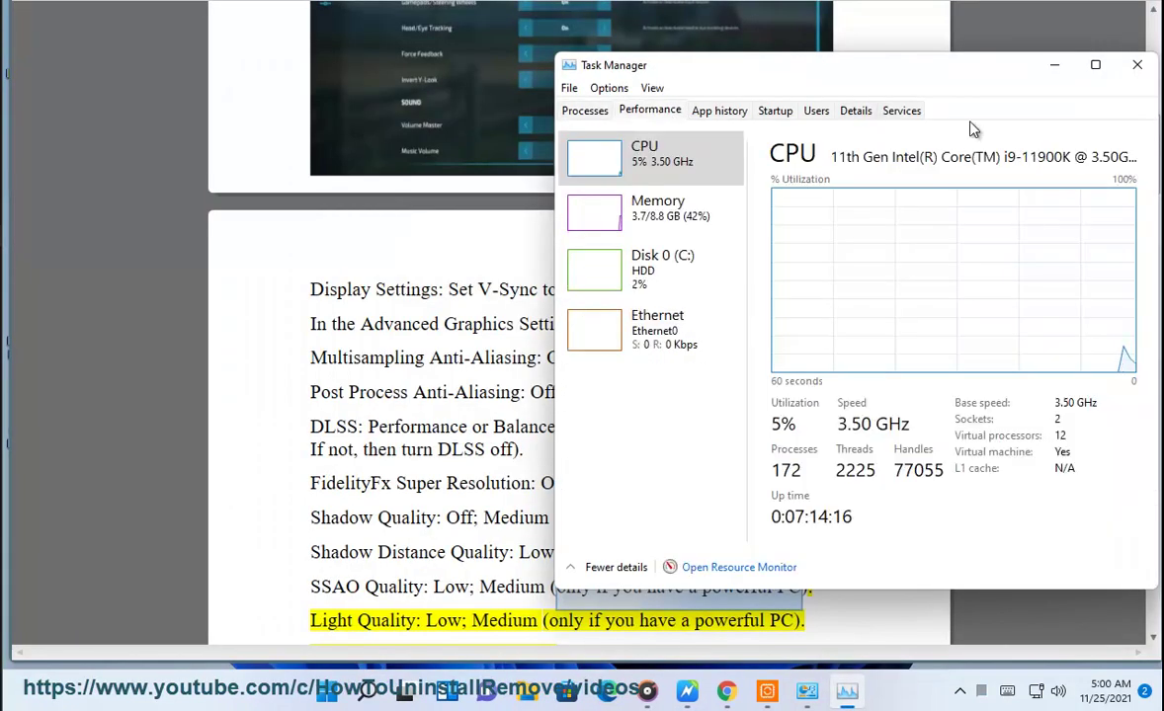
left_click(1055, 69)
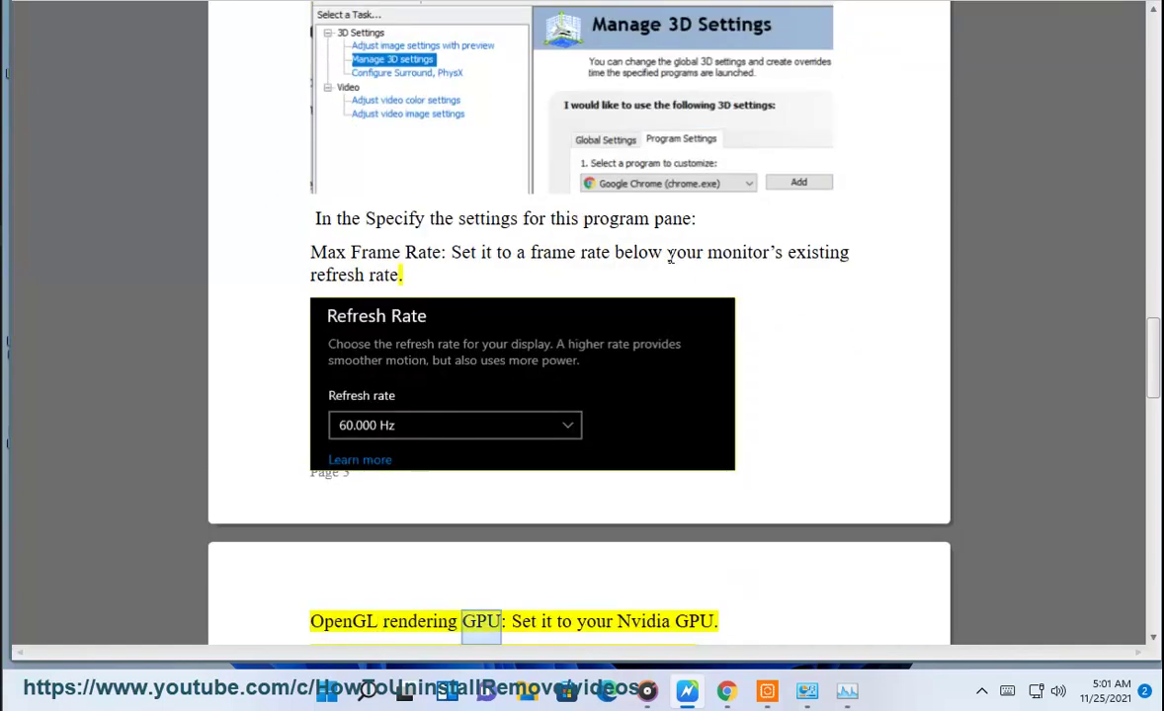
Highlight the guide's advice to cap frame rate at the monitor's existing refresh rate
left_click_drag(713, 253, 711, 273)
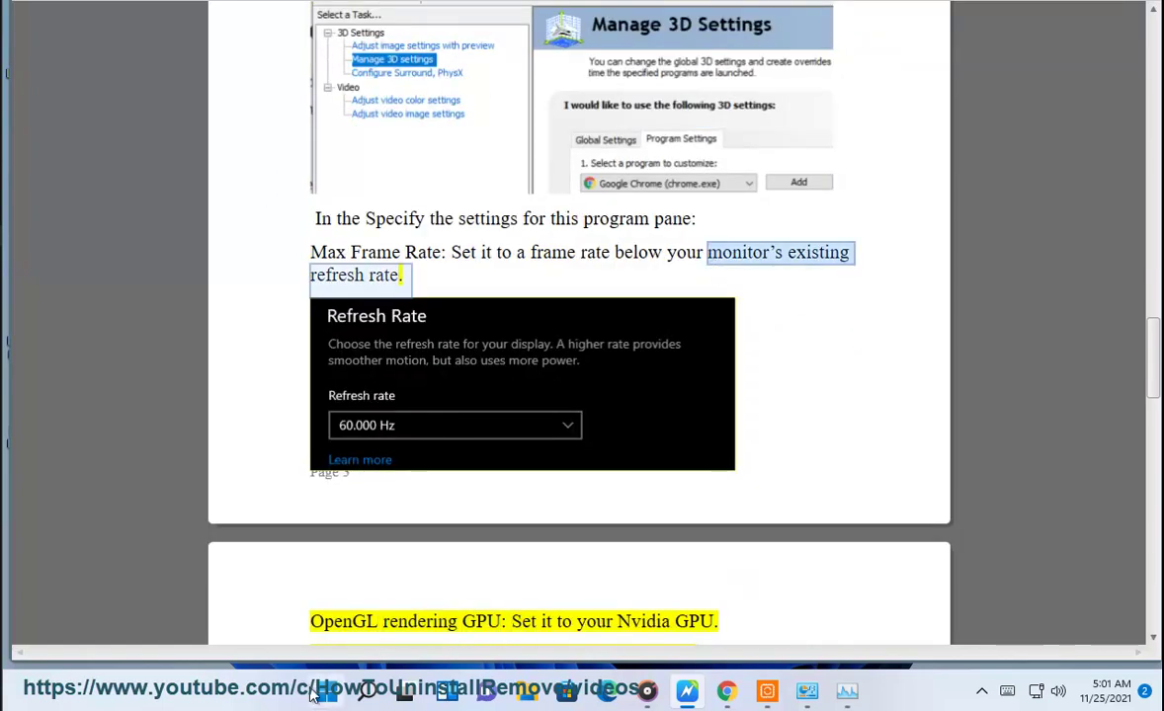
key("super")
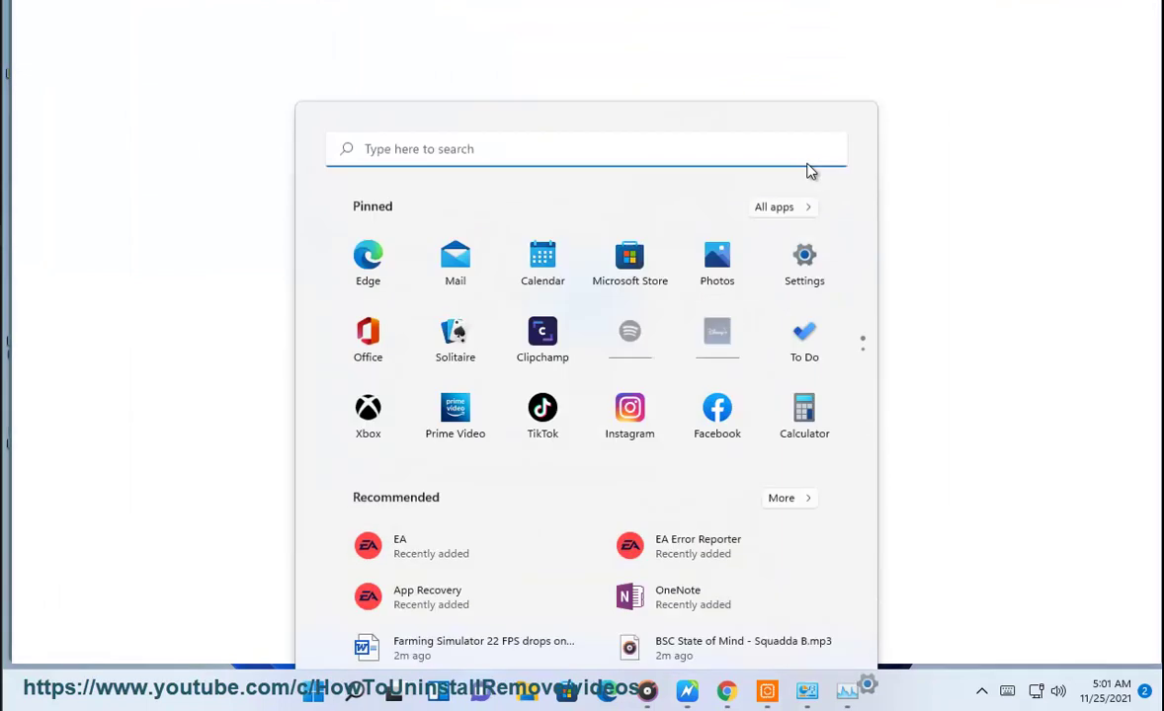
Confirm the display's 60 Hz refresh rate under Settings > Display > Advanced display
left_click(805, 163)
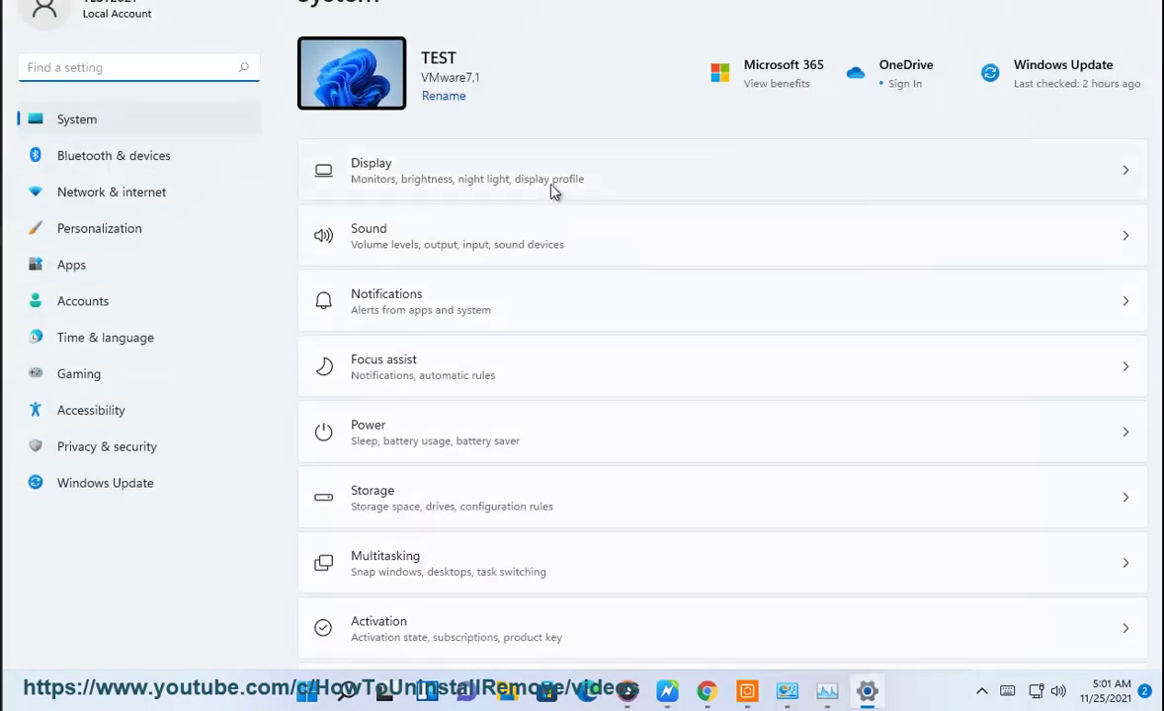
left_click(555, 190)
scroll(515, 527, "down", 3)
left_click(603, 497)
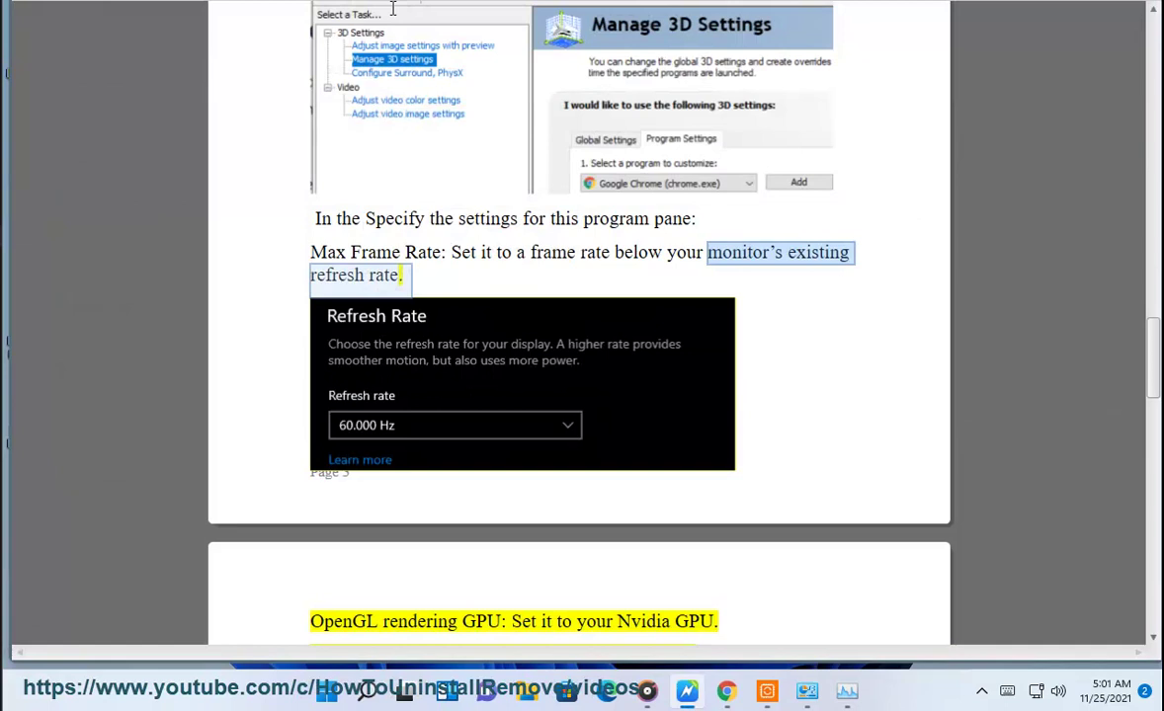
Scroll the guide past the AMD Global Settings and overlay steps to step 7 on background recording
scroll(820, 417, "down", 1)
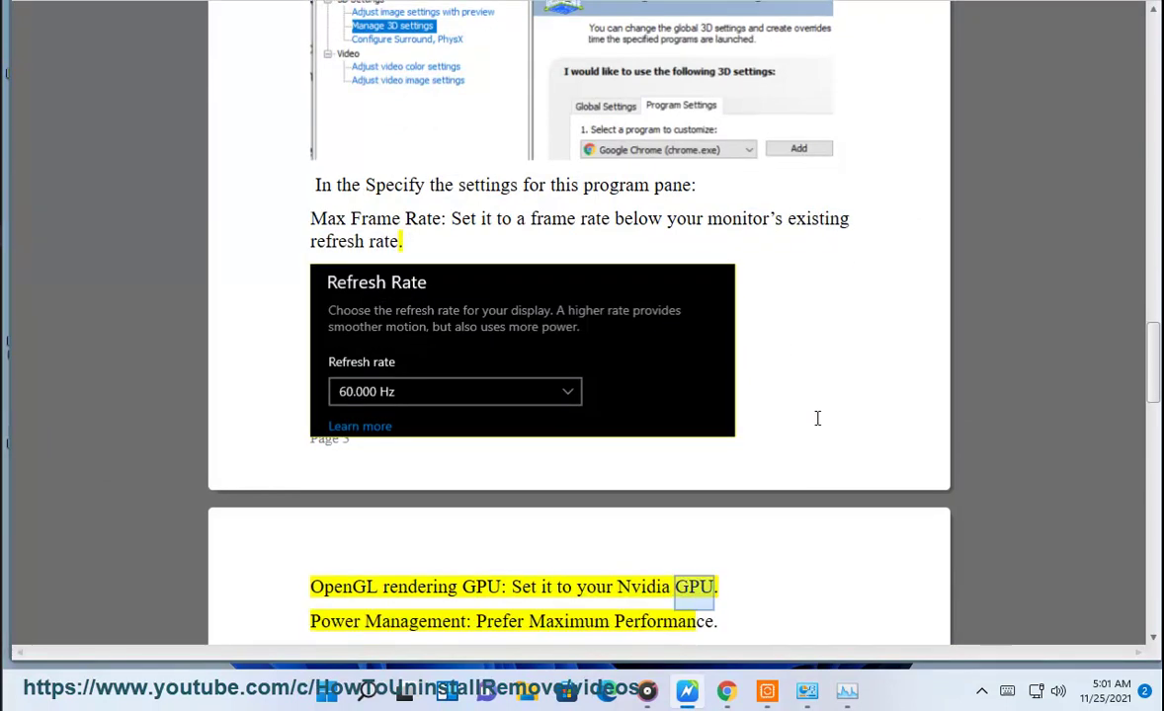
scroll(825, 445, "down", 2)
scroll(830, 474, "down", 1)
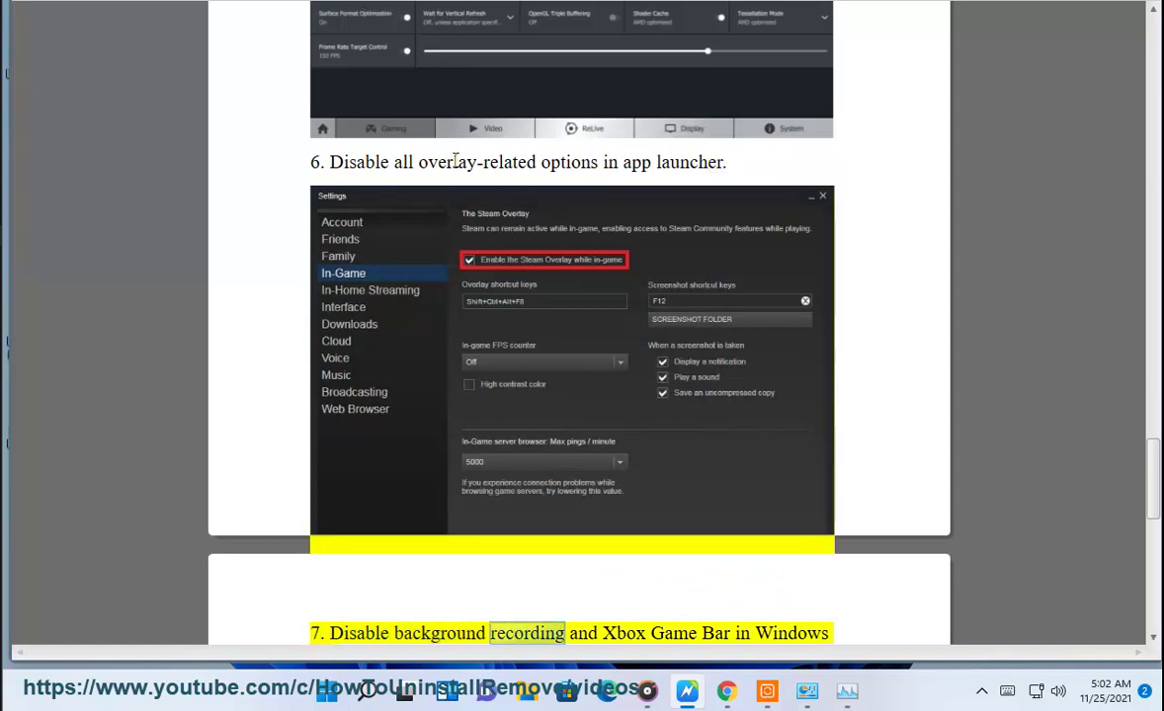
Search Google for 'DISCORD overlay', then 'ORIGIN overlay', then 'STEAM overlay'
left_click(726, 690)
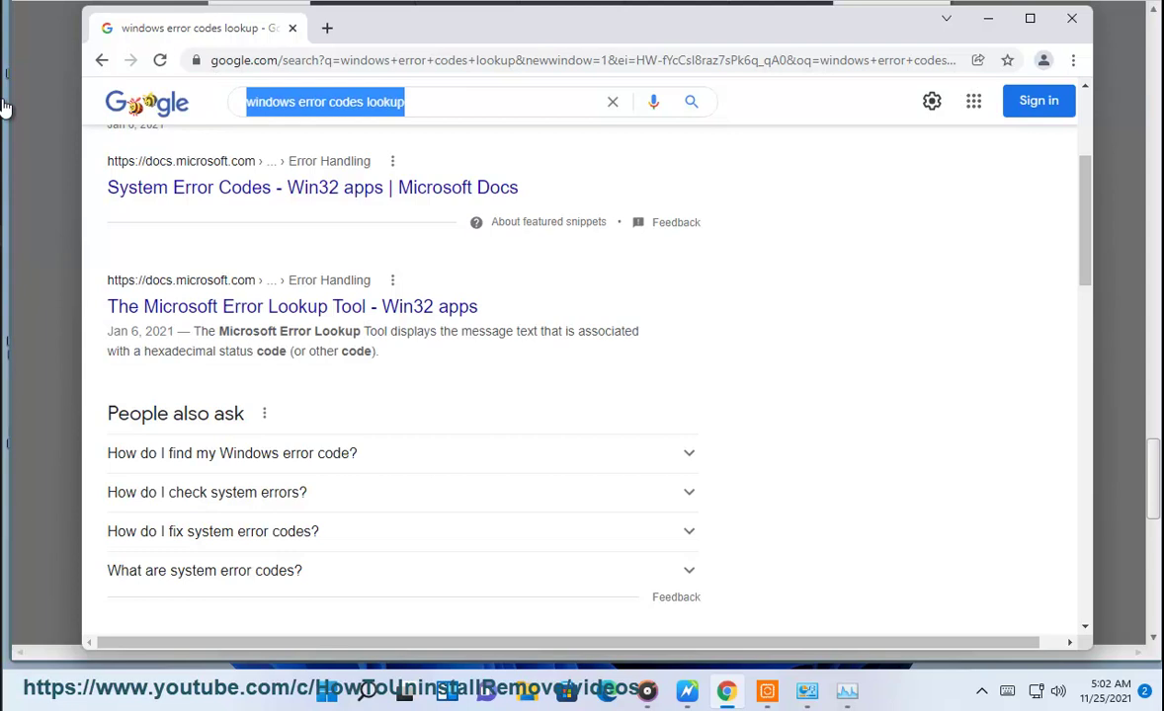
type("DI")
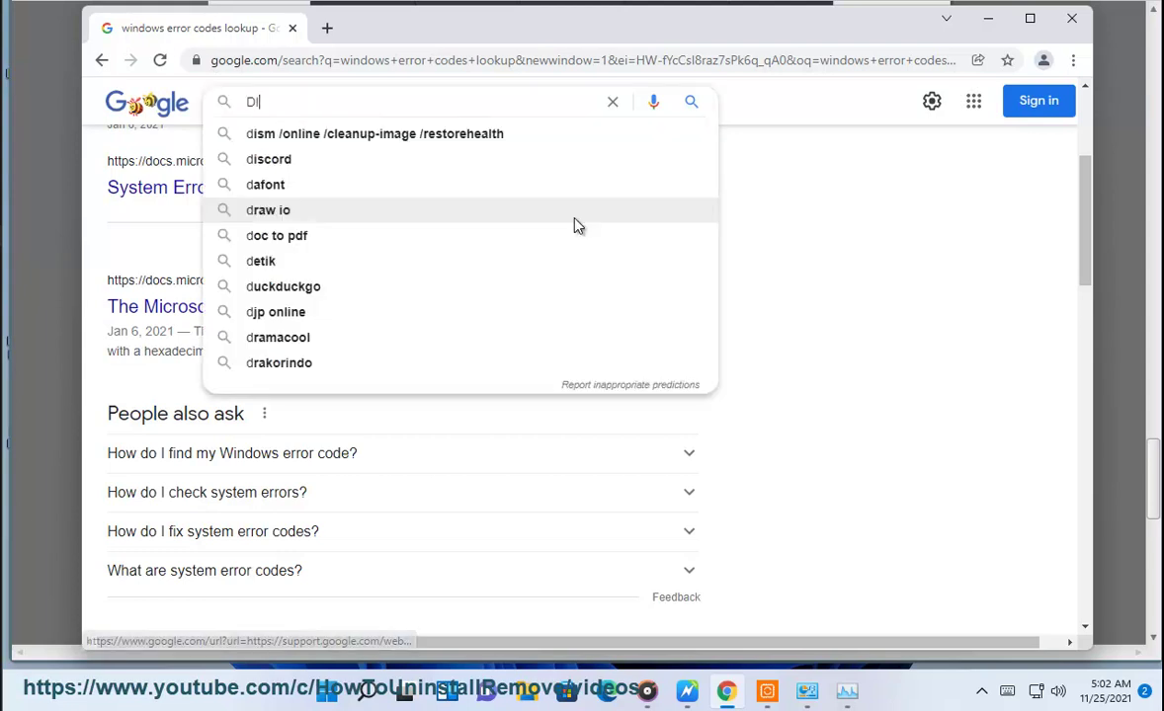
type("SCORD overlay")
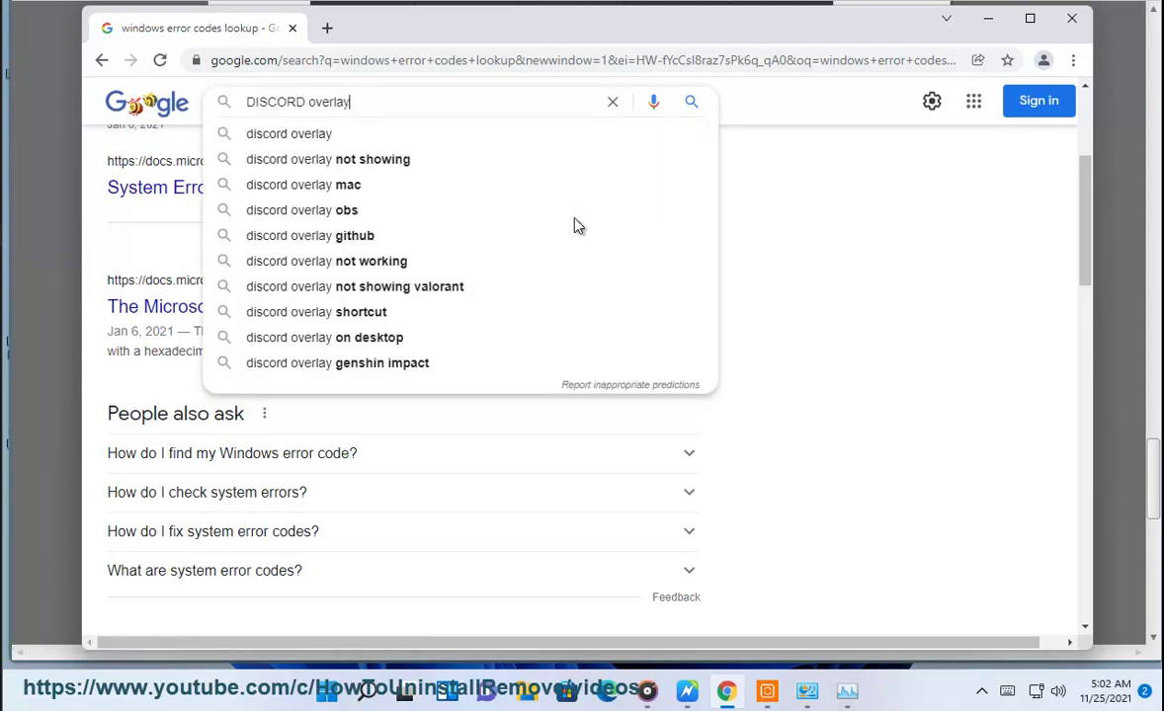
key("Return")
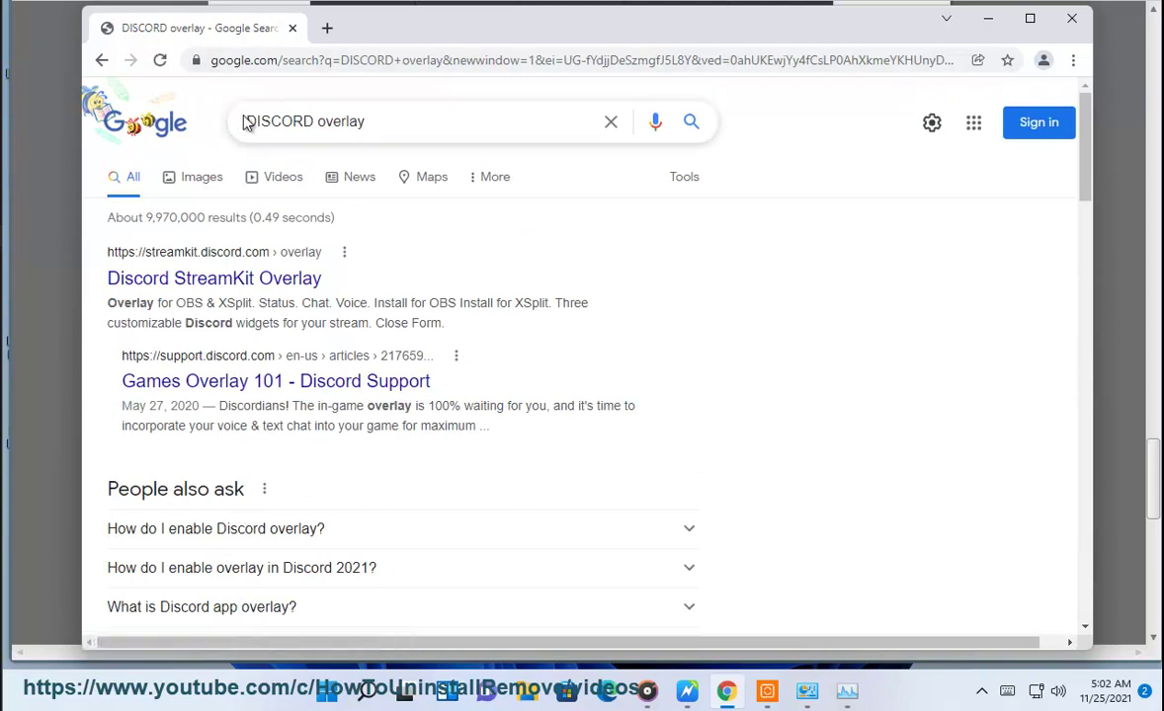
double_click(276, 120)
type("ORIGIN")
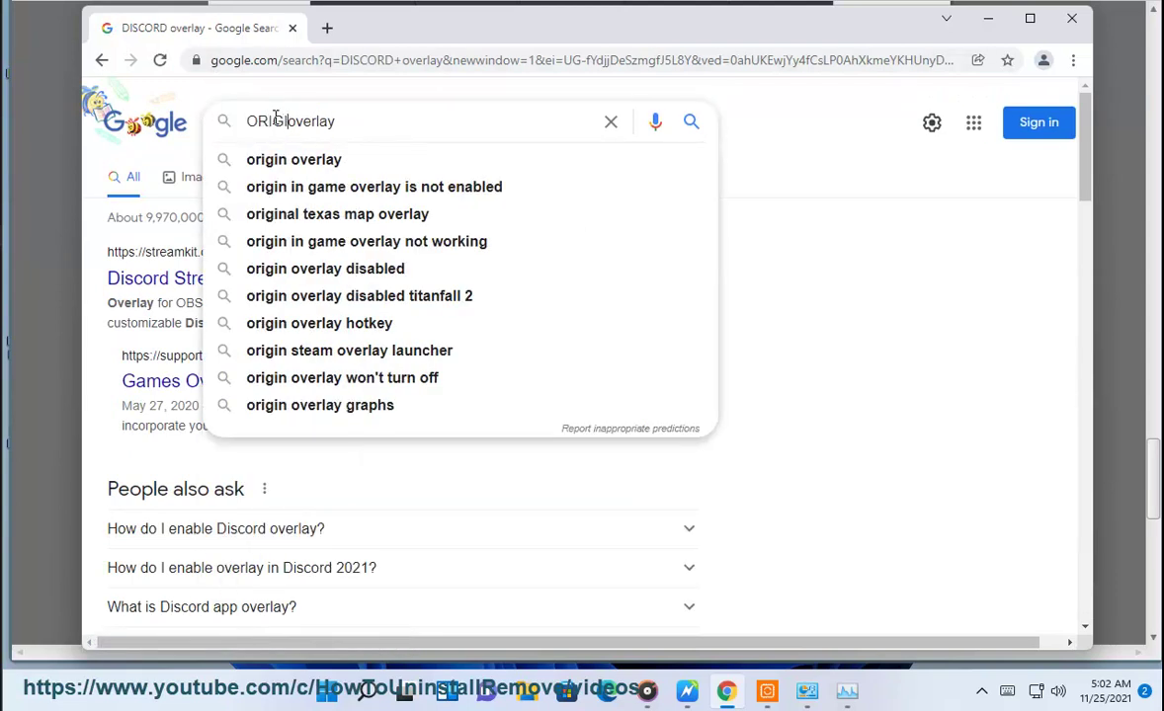
key("Return")
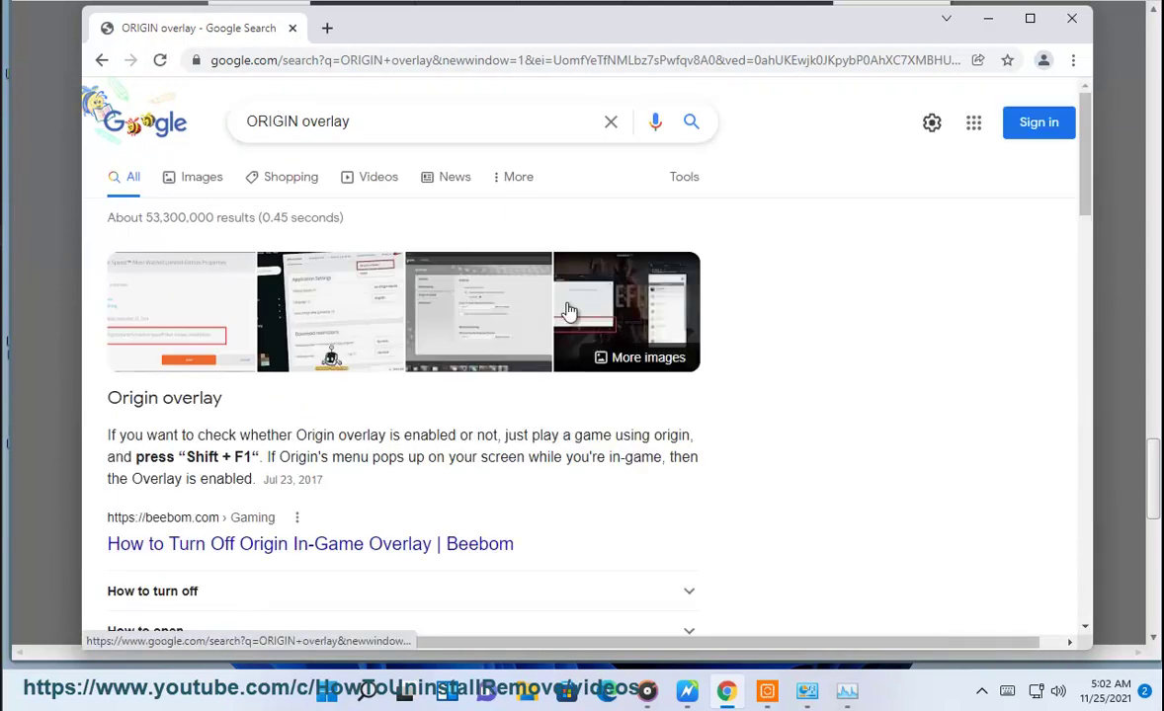
double_click(277, 117)
type("STEAM")
key("Return")
left_click_drag(350, 121, 181, 118)
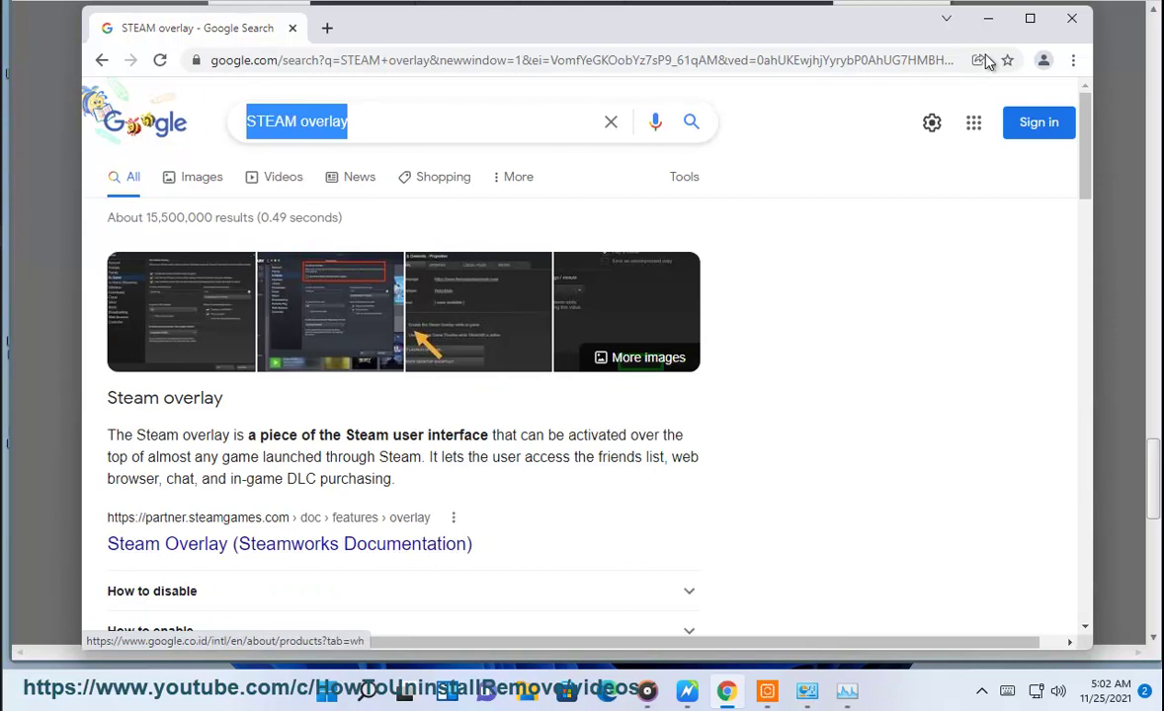
Minimize Chrome to bring back the guide's step on disabling launcher overlays
left_click(988, 18)
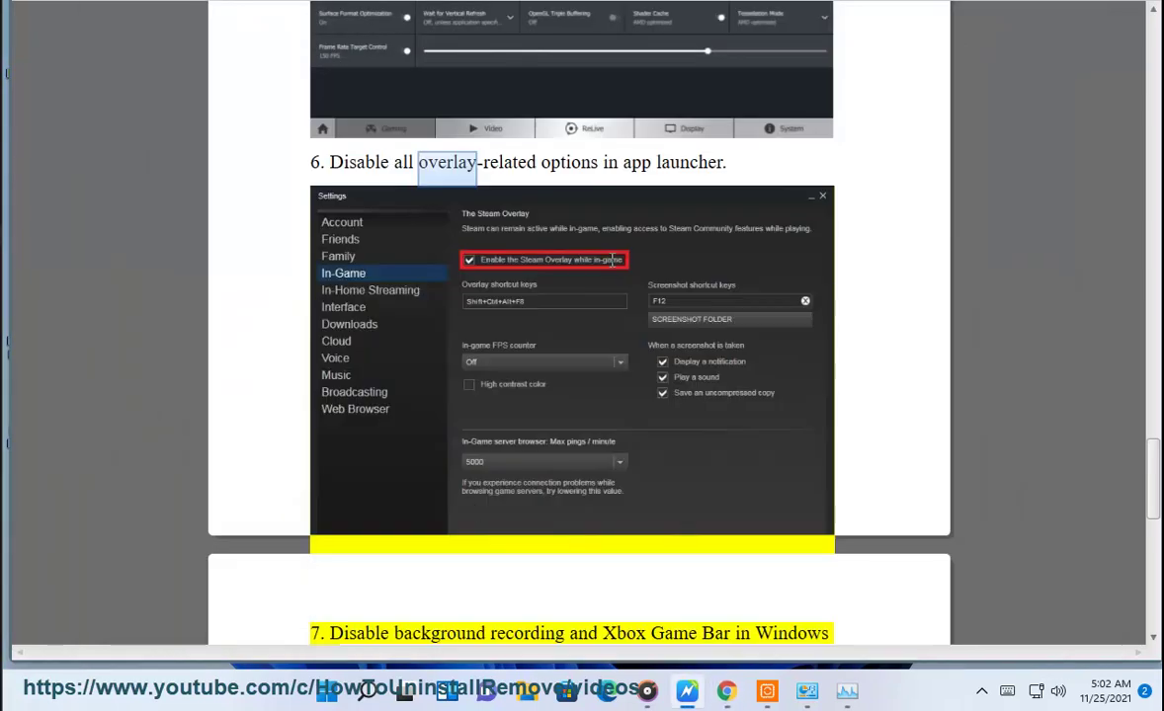